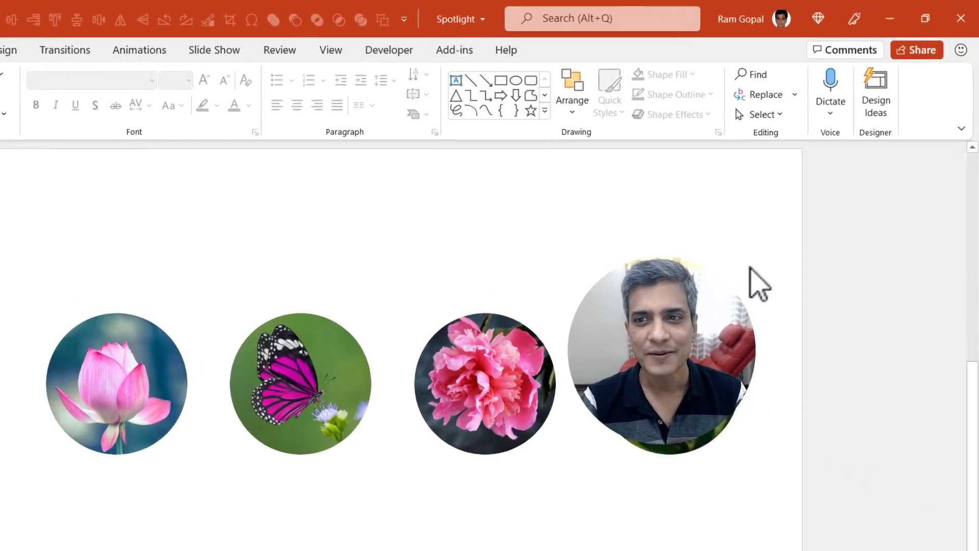
Set the slide background colour to dark grey via Format Background
right_click(791, 220)
left_click(804, 460)
left_click(929, 377)
left_click(861, 480)
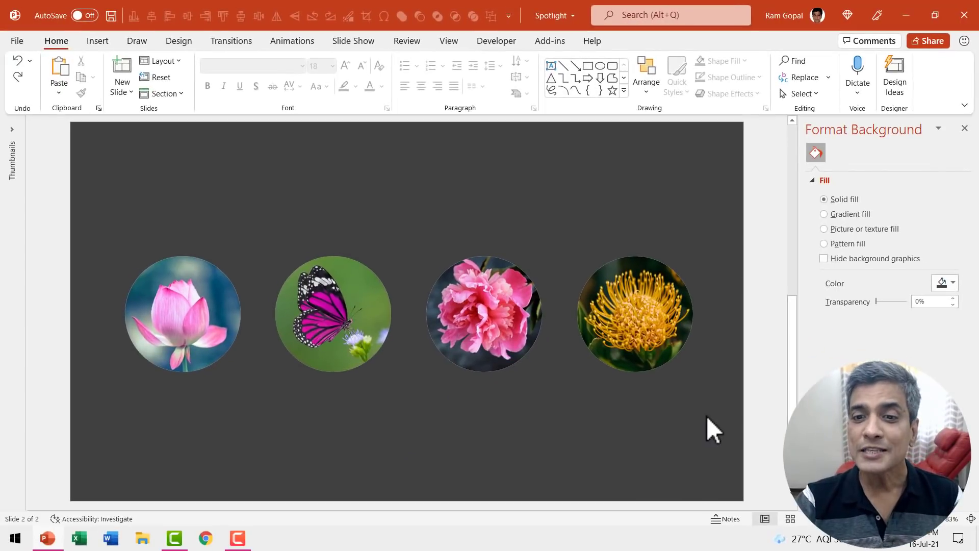
Give all four circular photos a white outline
left_click_drag(705, 416, 98, 207)
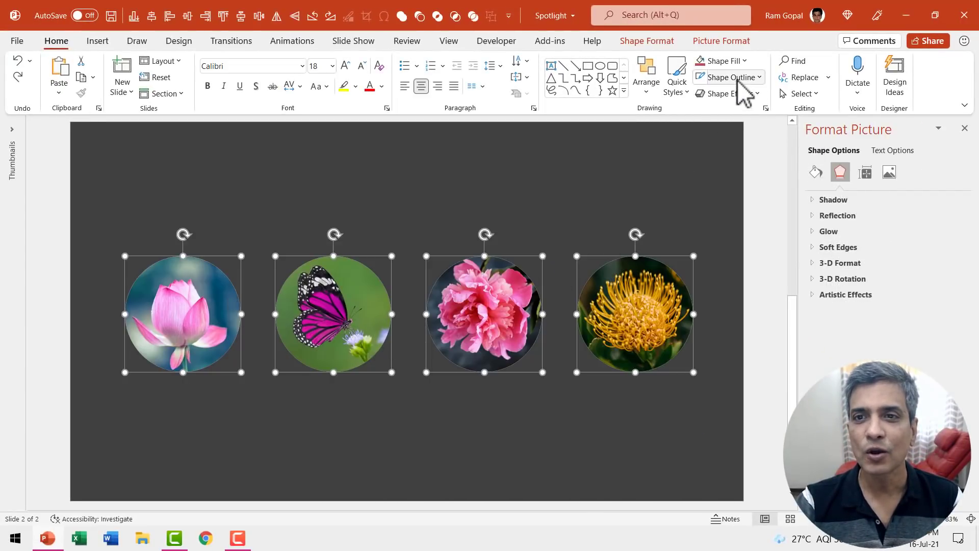
left_click(731, 77)
left_click(699, 111)
left_click(586, 458)
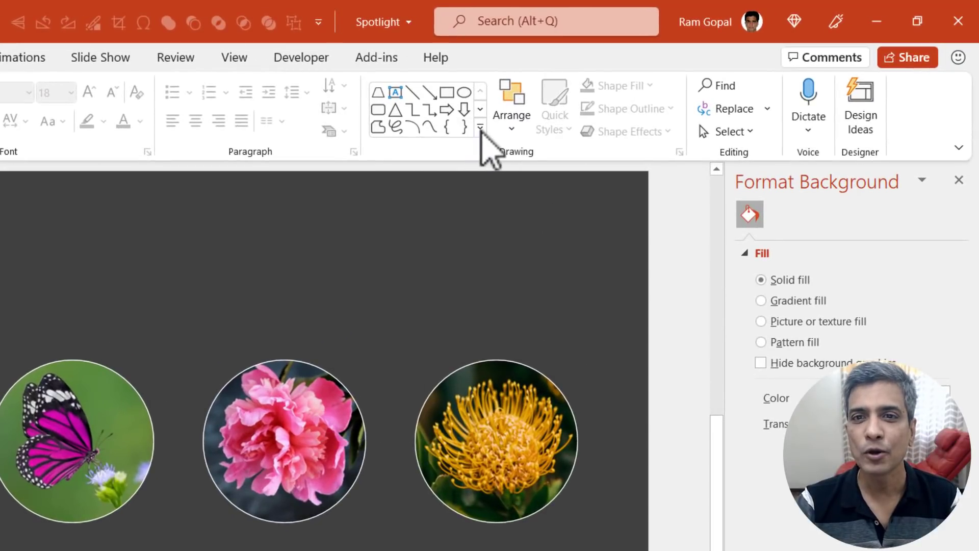
Draw a trapezoid above the lotus photo and narrow its top into a lamp shade
left_click(480, 127)
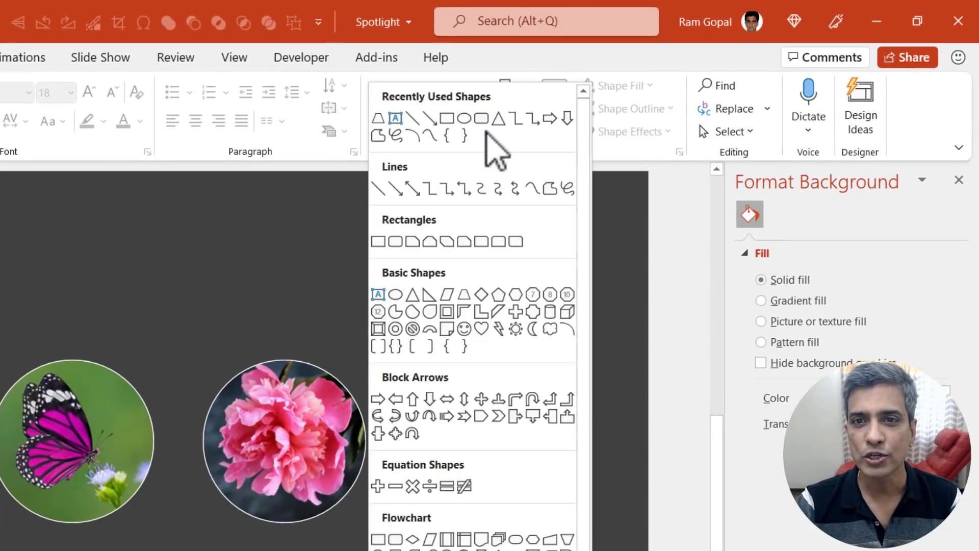
left_click(464, 296)
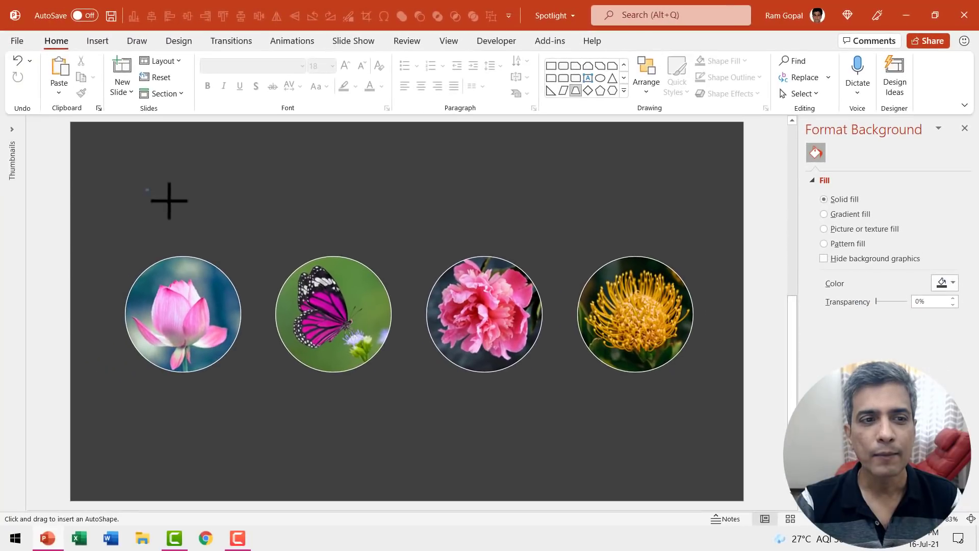
left_click_drag(169, 200, 228, 224)
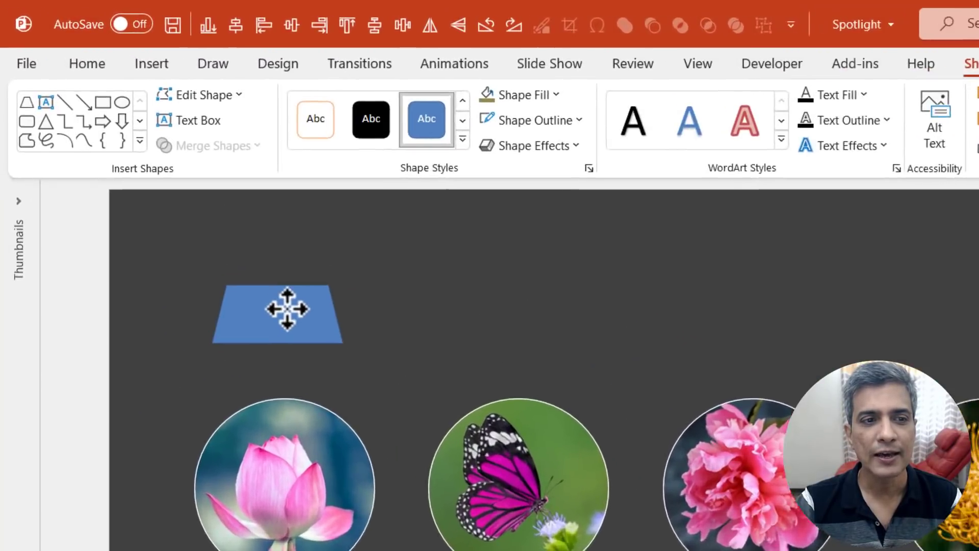
left_click(237, 289)
left_click_drag(242, 299, 279, 305)
Fill the lamp shade olive and remove its outline
left_click(561, 101)
left_click(538, 209)
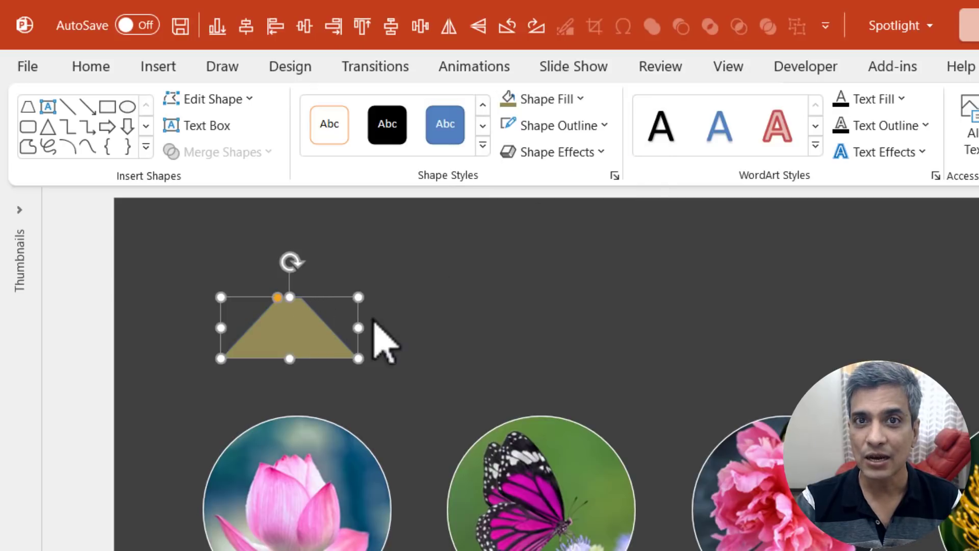
left_click(582, 126)
left_click(545, 352)
Draw a 3 pt black line from the shade's top up to the slide's upper edge
left_click(75, 108)
left_click_drag(290, 298, 290, 184)
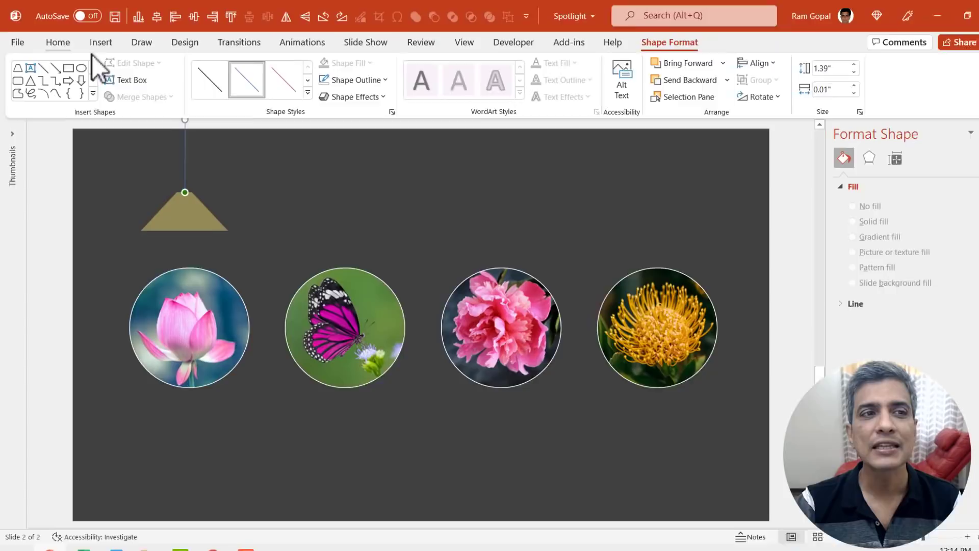
left_click(90, 66)
left_click(744, 81)
mouse_move(737, 274)
left_click(831, 371)
left_click(715, 77)
left_click(710, 109)
left_click(252, 196)
left_click(188, 213)
Group the cord and shade with Ctrl+G and apply a Fly In animation
key("ctrl+g")
left_click(292, 41)
left_click(242, 87)
Set the fly-in direction to From Top with a 0.1 sec bounce end
left_click(614, 74)
left_click(642, 261)
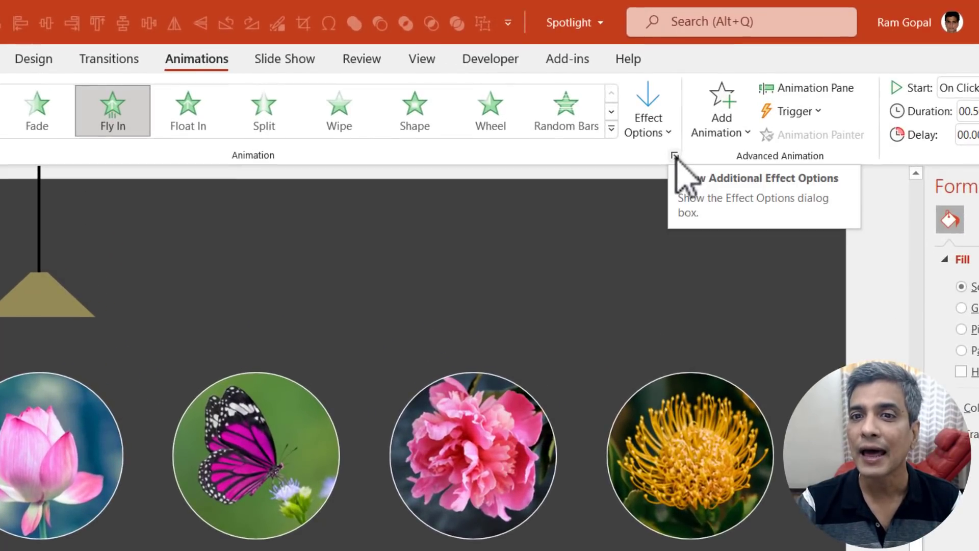
left_click(675, 155)
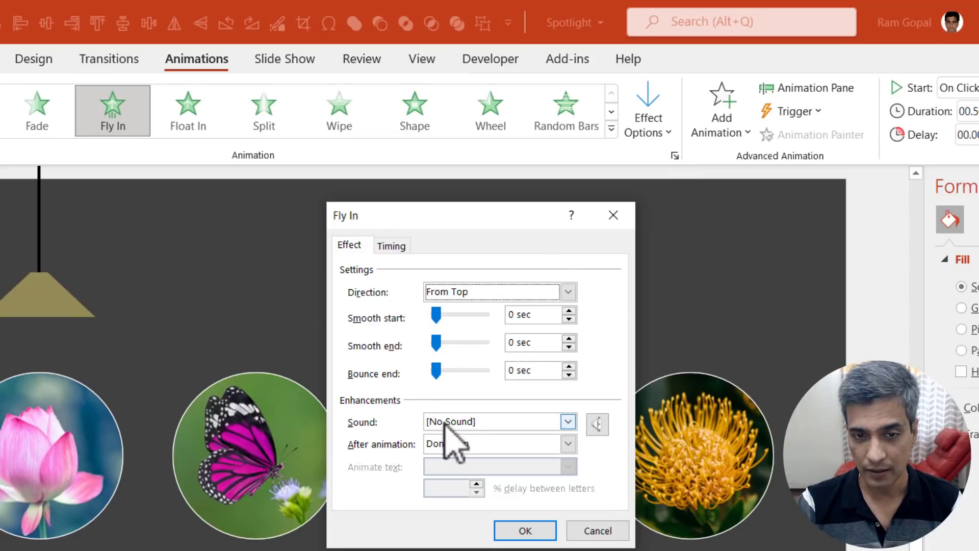
left_click_drag(436, 369, 463, 376)
left_click(518, 531)
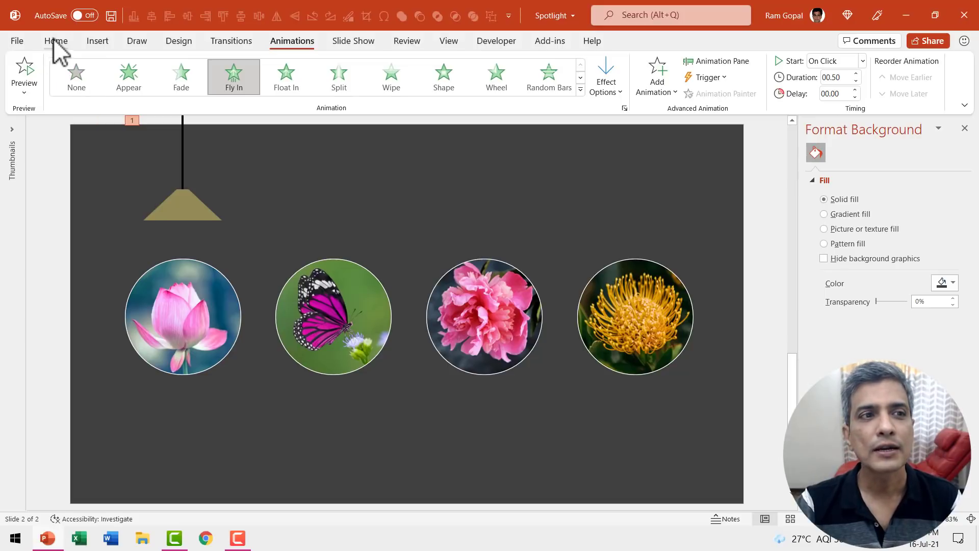
Draw a large trapezoid below the lamp, centre it under the shade and widen it slightly
left_click(56, 41)
left_click(628, 95)
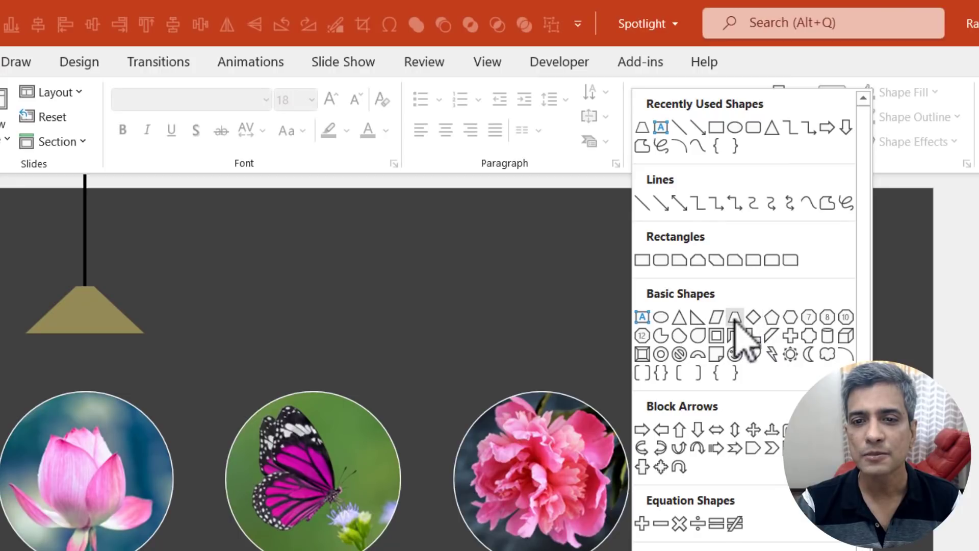
left_click(734, 319)
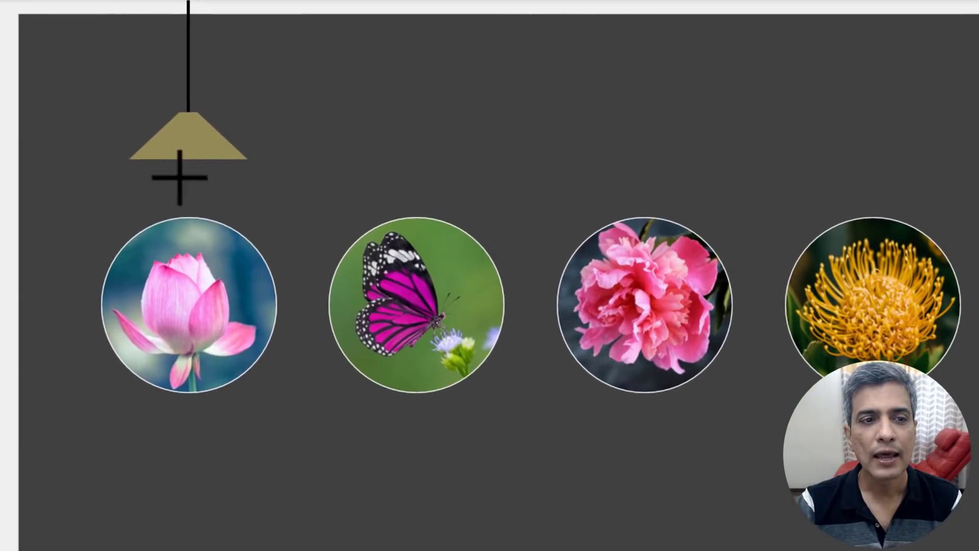
left_click_drag(27, 334, 193, 476)
left_click_drag(296, 301, 342, 491)
left_click_drag(261, 199, 206, 177)
left_click_drag(299, 324, 318, 324)
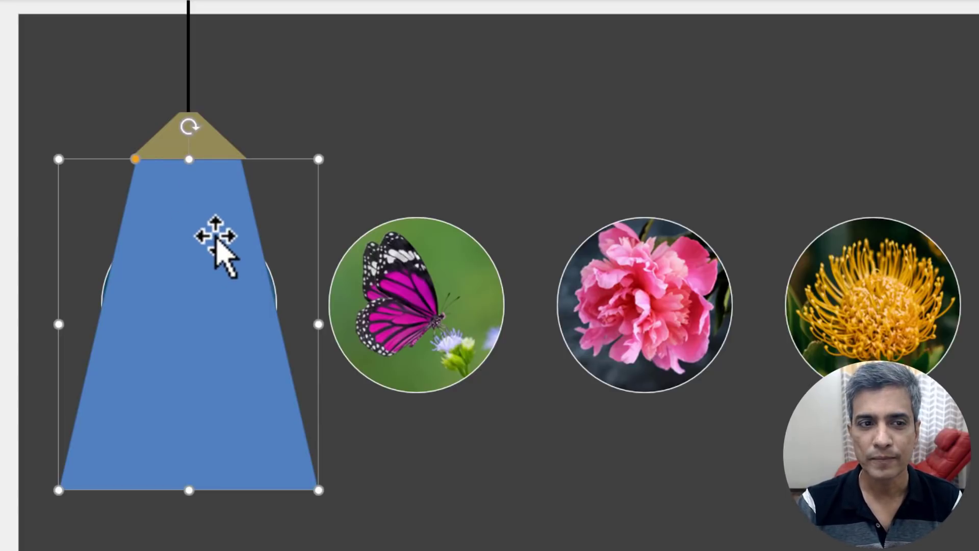
left_click(598, 144)
Give the beam a light preset gradient fill with a yellow first stop
left_click(242, 286)
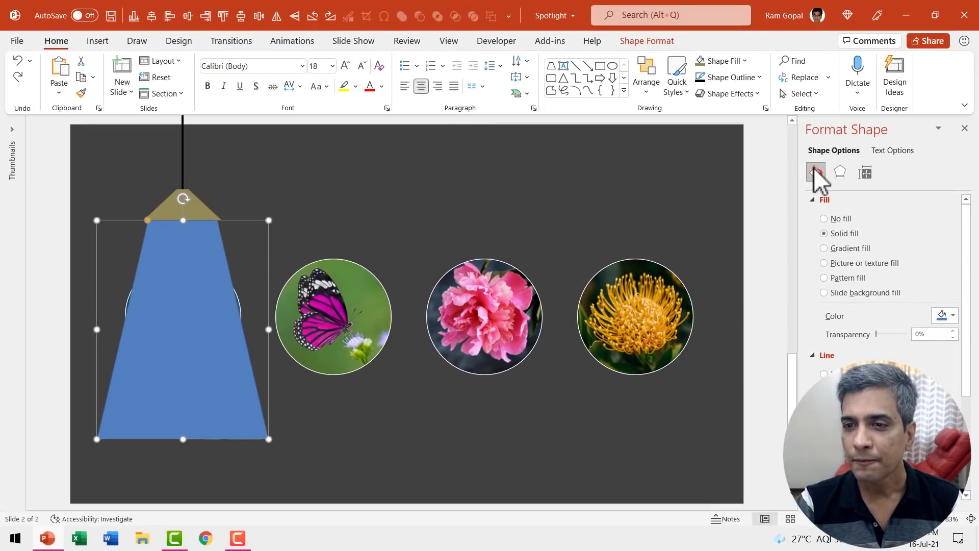
left_click(847, 248)
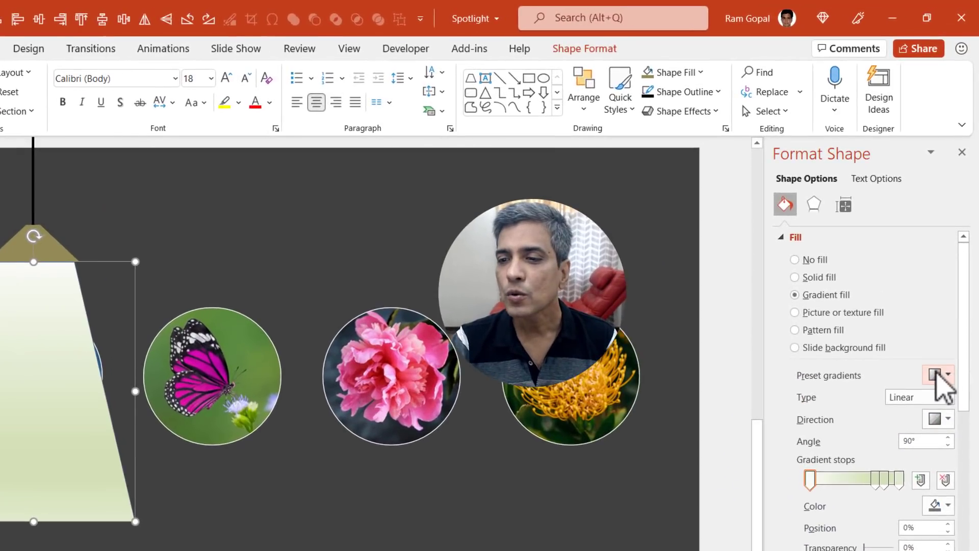
left_click(942, 315)
left_click(759, 408)
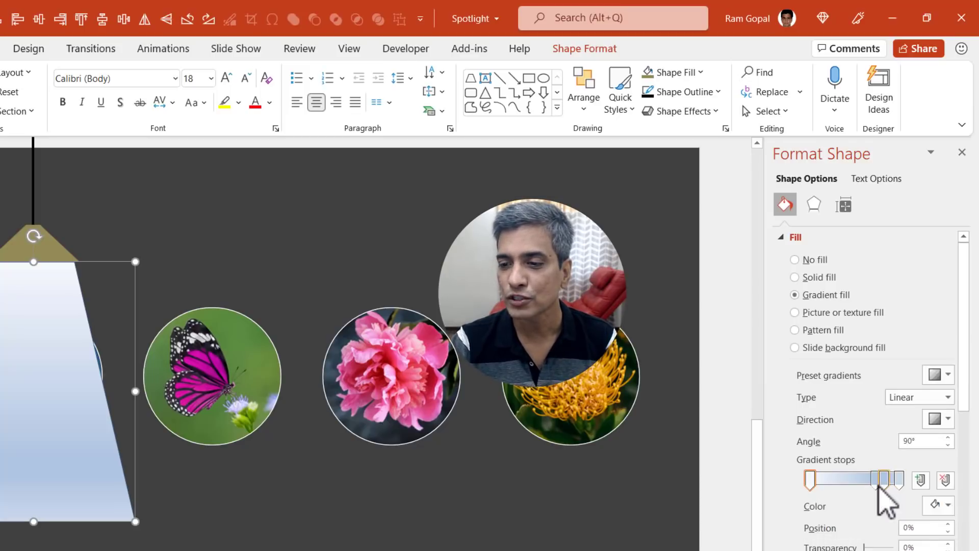
left_click(811, 480)
left_click(941, 506)
left_click(897, 450)
Make the 83% and last gradient stops yellow, at 51% and 100% transparency
left_click(889, 455)
left_click(941, 479)
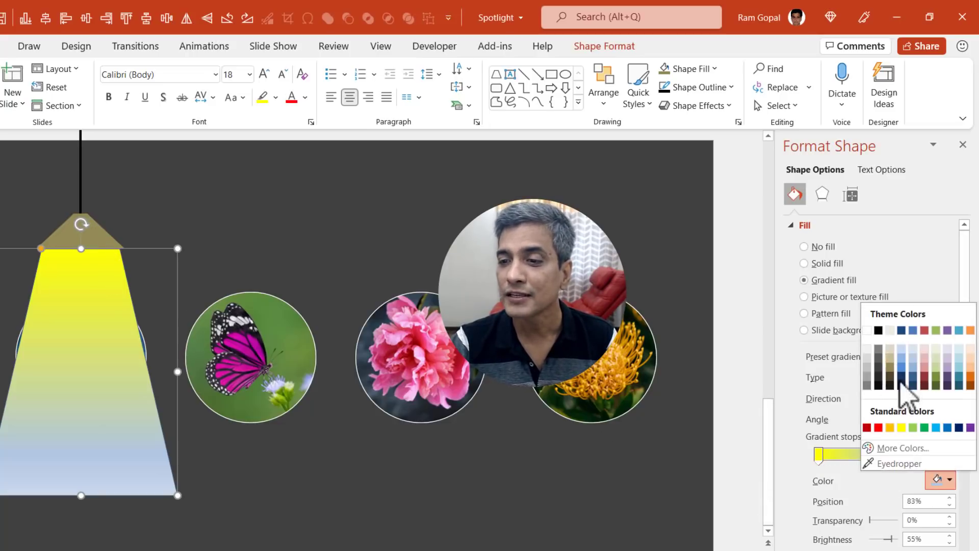
left_click(902, 427)
left_click_drag(870, 520, 900, 538)
left_click(903, 455)
left_click(938, 480)
left_click(902, 430)
left_click_drag(871, 519, 940, 528)
Move the middle gradient stop to about 44% and remove the beam's outline
left_click(889, 454)
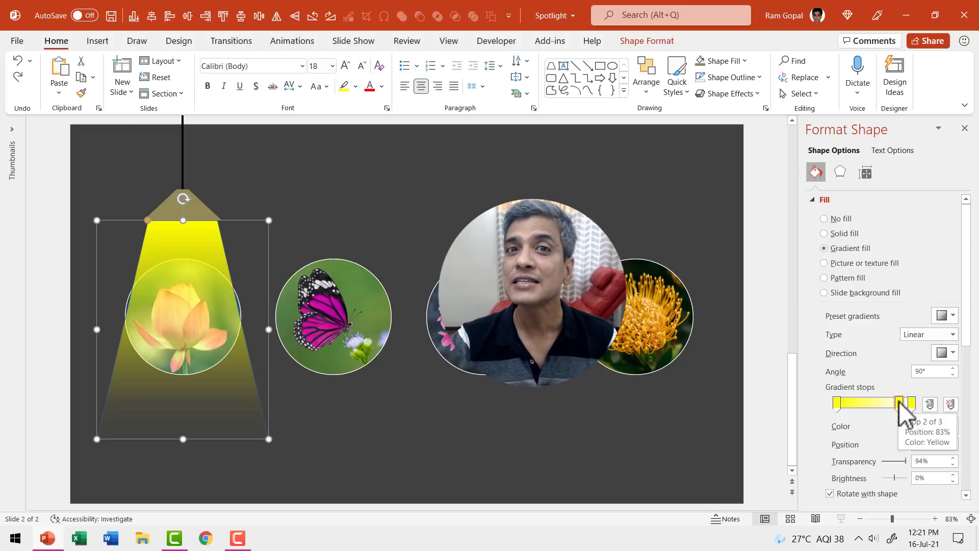
left_click_drag(899, 402, 865, 404)
left_click(738, 77)
left_click(730, 216)
left_click_drag(864, 407, 871, 407)
Copy the four subtitle captions from slide 1 and paste them onto slide 2
left_click(550, 477)
scroll(422, 433, "up", 1)
scroll(423, 433, "up", 2)
left_click(199, 408)
left_click(334, 426, "shift")
left_click(485, 420, "shift")
left_click(626, 423, "shift")
scroll(622, 423, "down", 2)
key("ctrl+v")
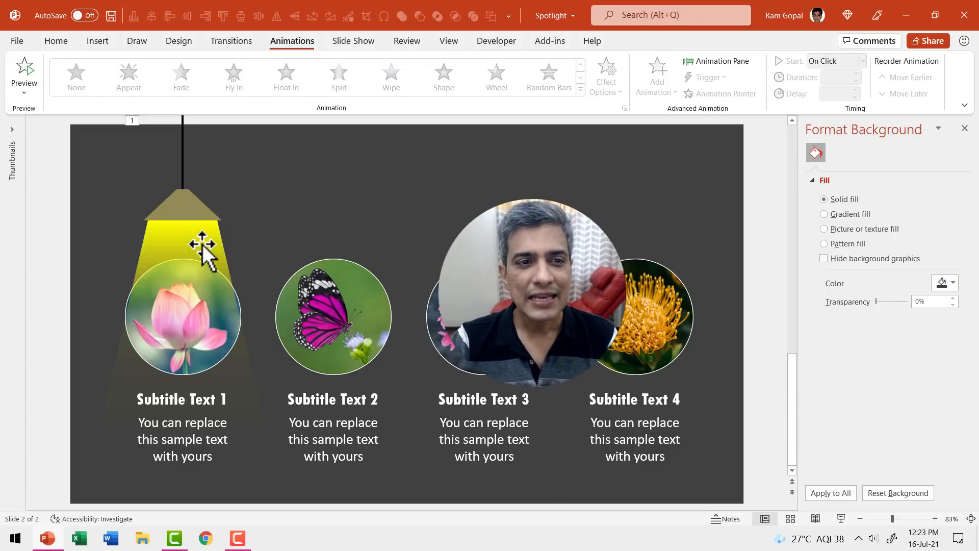
Give the light beam a Wipe From Top animation starting After Previous
left_click(203, 244)
left_click(399, 81)
left_click(605, 76)
left_click(649, 234)
left_click(837, 110)
In the Animation Pane, give Subtitle Text 1 a Fade starting After Previous
left_click(727, 61)
left_click(182, 203)
left_click(243, 408)
left_click(213, 467)
left_click(193, 91)
left_click(837, 60)
left_click(833, 106)
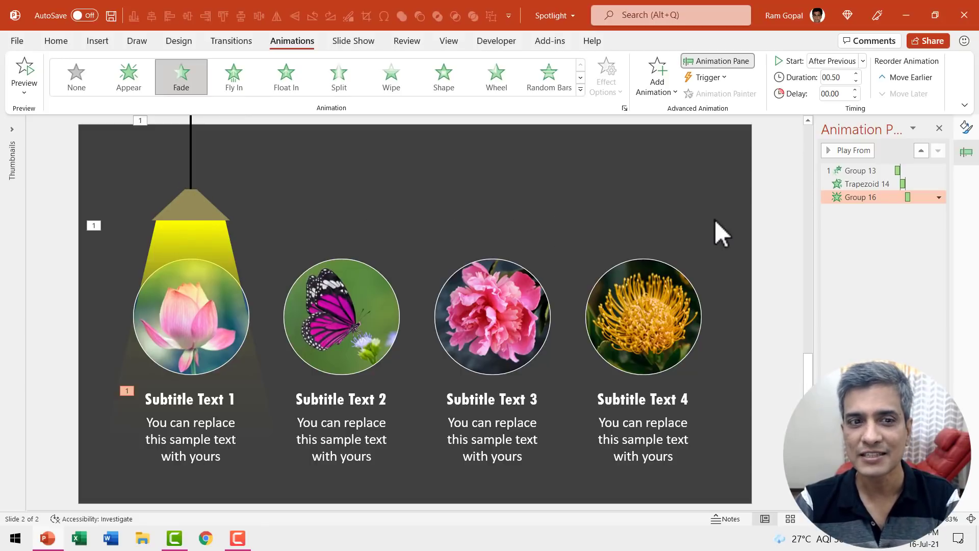
Duplicate the lamp and beam with Ctrl+D and place the copy above the butterfly photo
left_click(190, 166)
left_click(213, 243, "shift")
key("ctrl+d")
left_click_drag(285, 256, 426, 241)
left_click(455, 217)
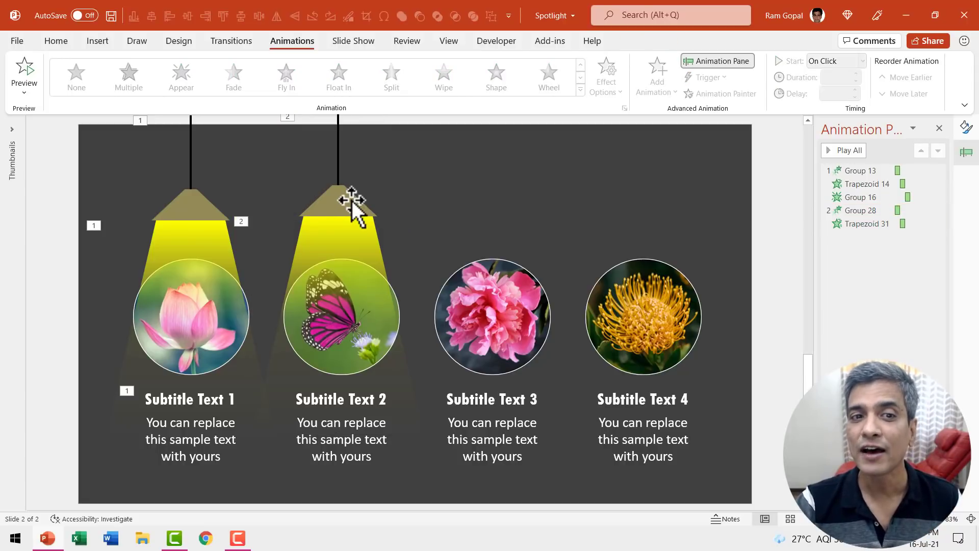
Pick up Subtitle Text 1's animation with the Animation Painter
left_click(363, 467)
left_click(202, 464)
left_click(722, 94)
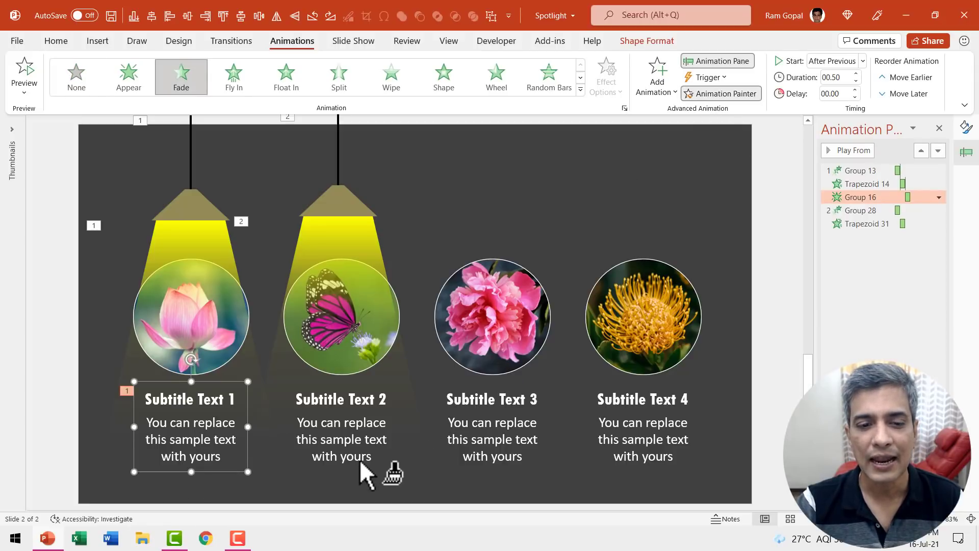